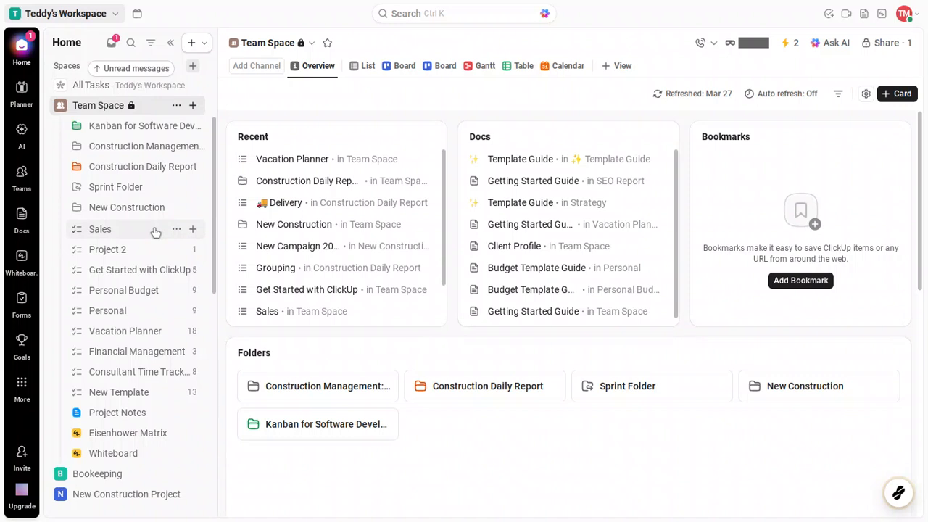
- Open the Sales list in Team Space and add a task named "Set Targets" to the TO DO group
{"action": "left_click", "coordinate": [155, 231]}
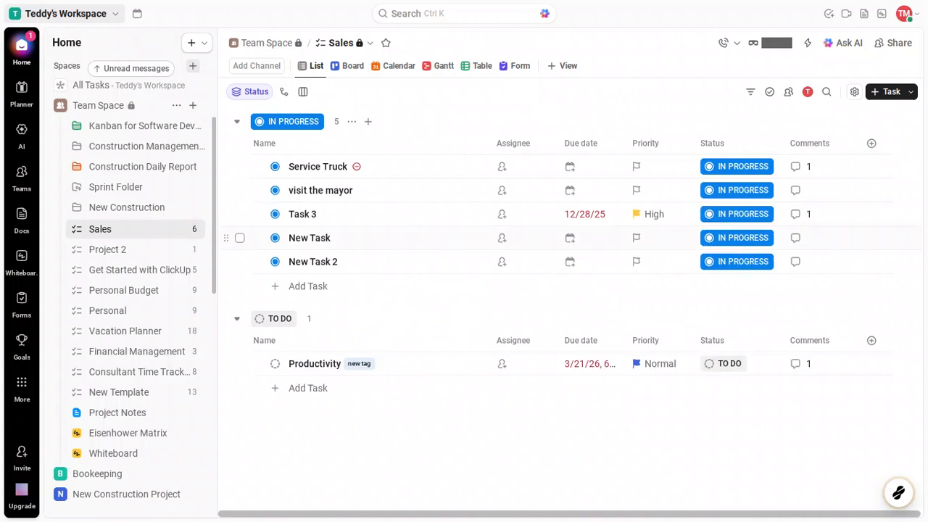
{"action": "left_click", "coordinate": [324, 390]}
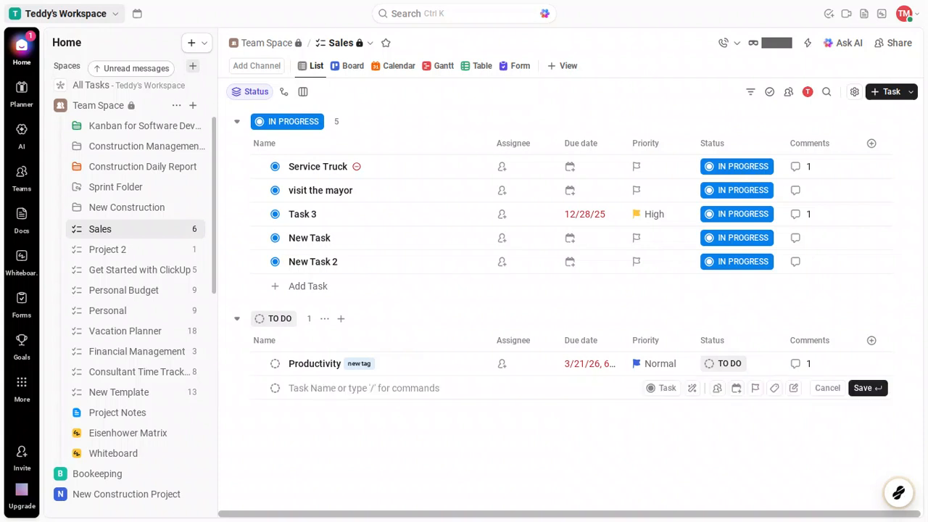
{"action": "type", "text": "Set"}
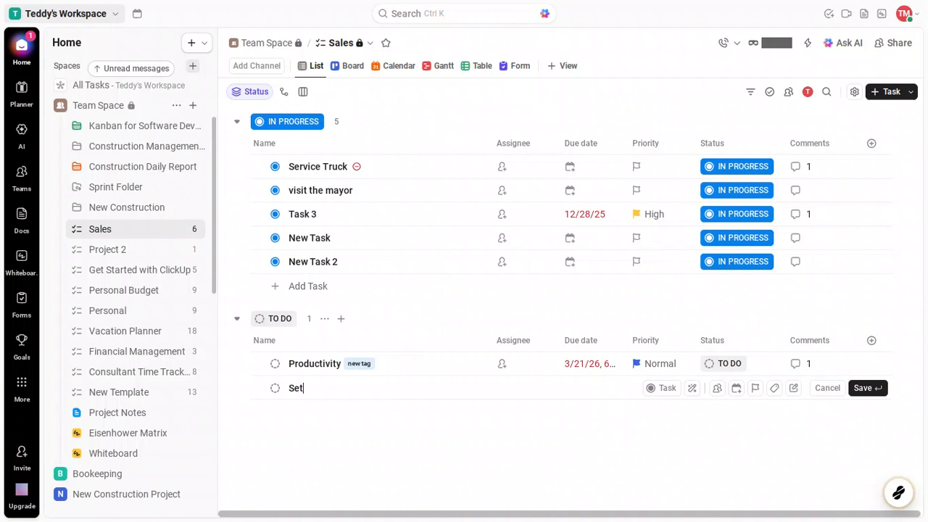
{"action": "type", "text": " Targets"}
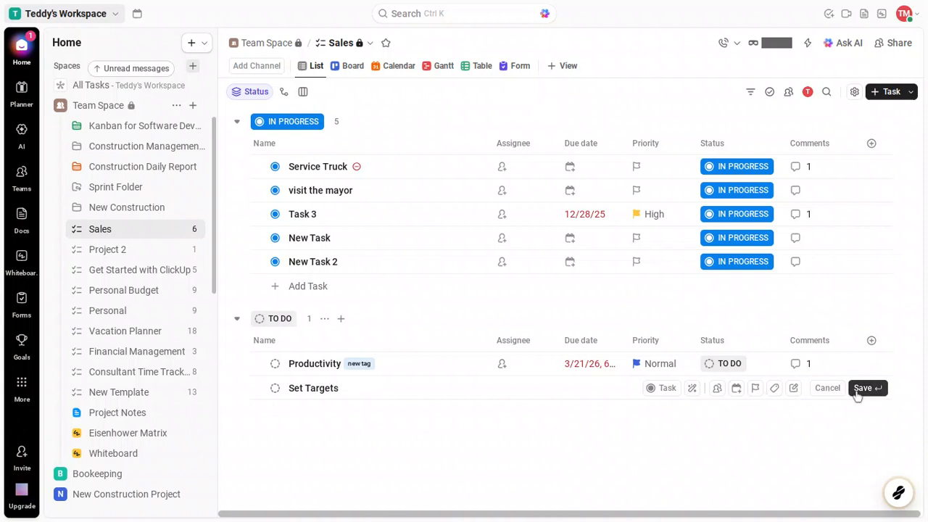
{"action": "key", "text": "Return"}
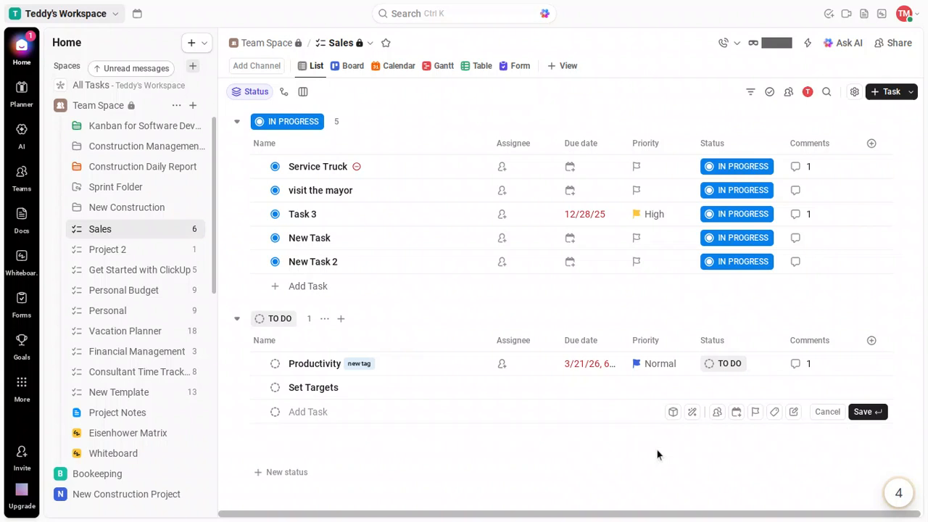
- Add another task named "Hire New Staff" to the TO DO group
{"action": "left_click", "coordinate": [316, 415]}
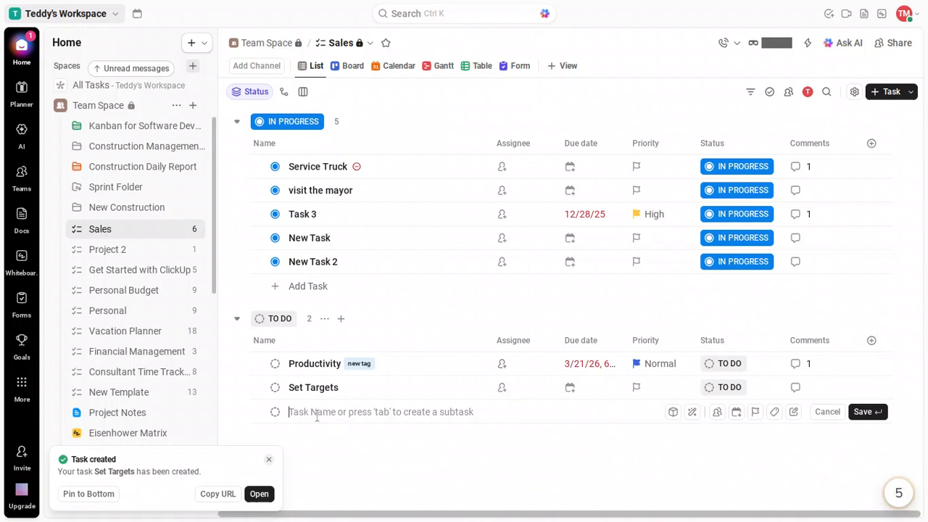
{"action": "type", "text": "Hi"}
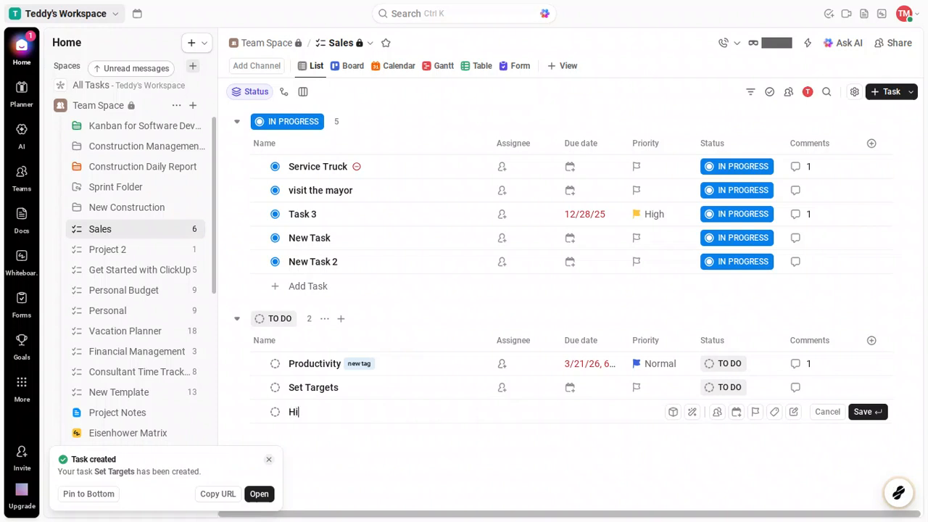
{"action": "type", "text": "re New Staff"}
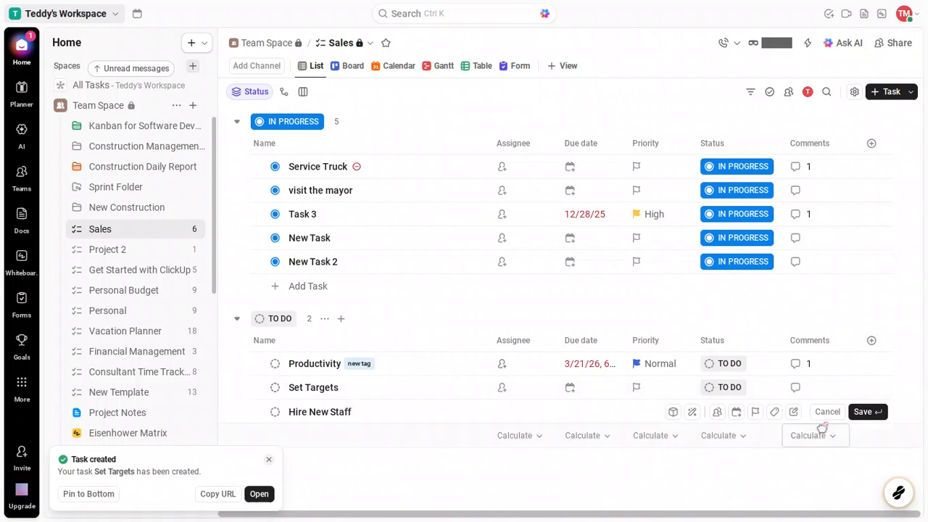
{"action": "left_click", "coordinate": [860, 416]}
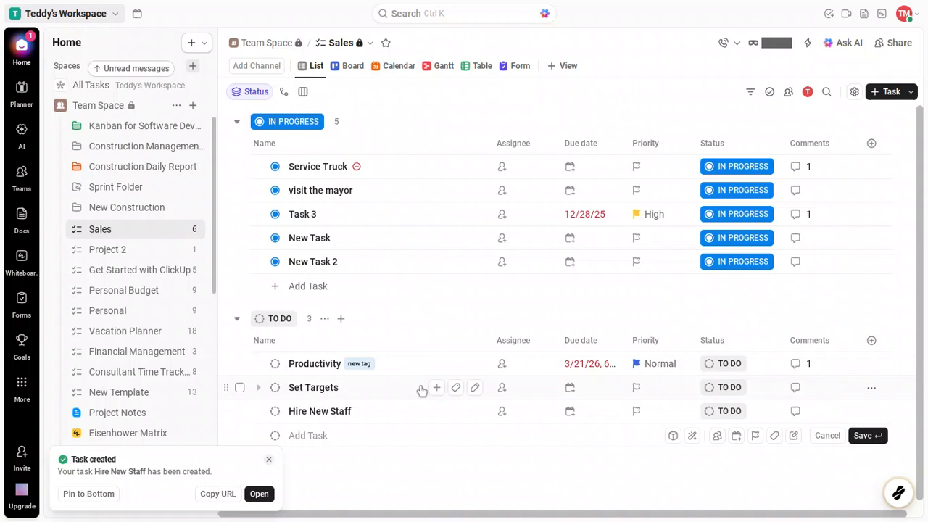
- Create a new tag "epic" on the Set Targets task
{"action": "left_click", "coordinate": [457, 389]}
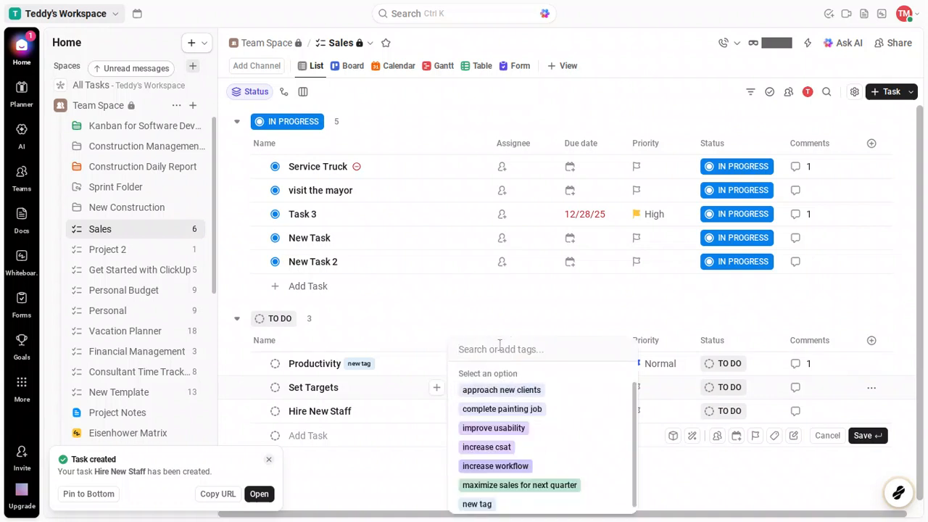
{"action": "type", "text": "epi"}
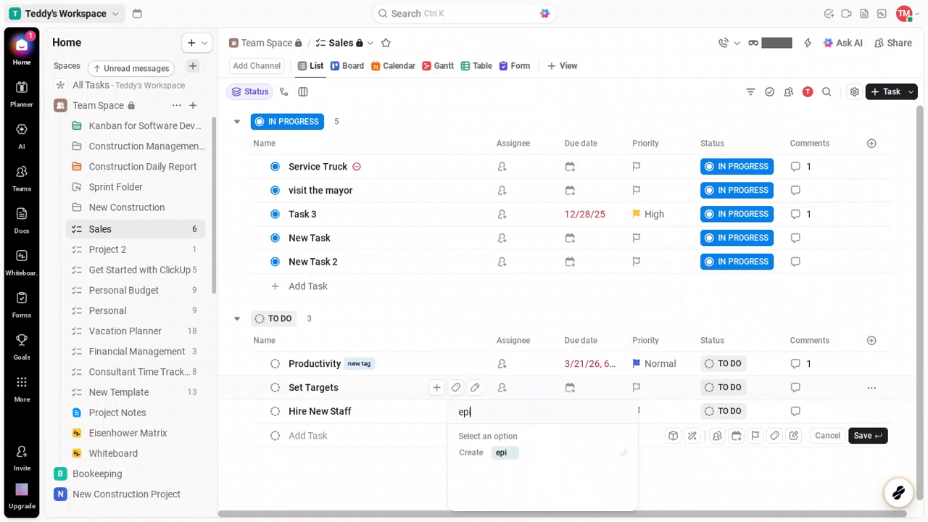
{"action": "type", "text": "c"}
{"action": "left_click", "coordinate": [497, 452]}
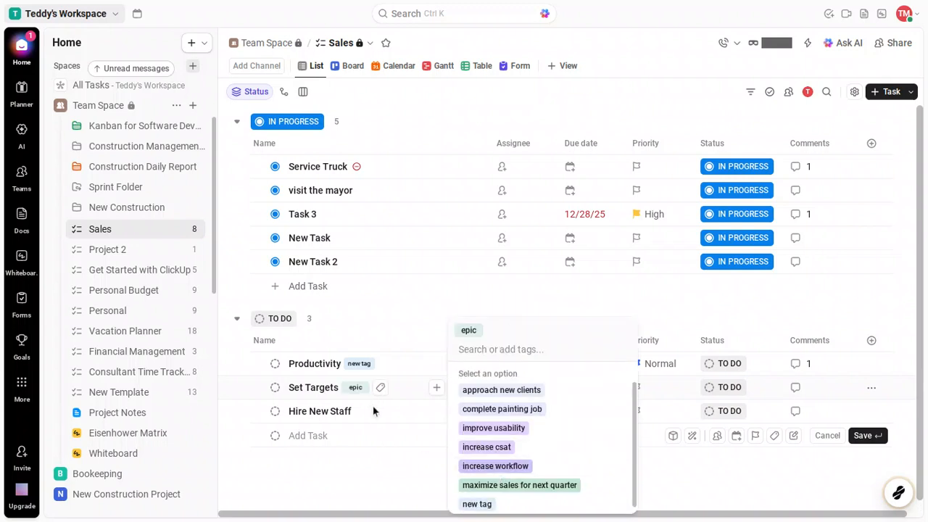
{"action": "left_click", "coordinate": [386, 443]}
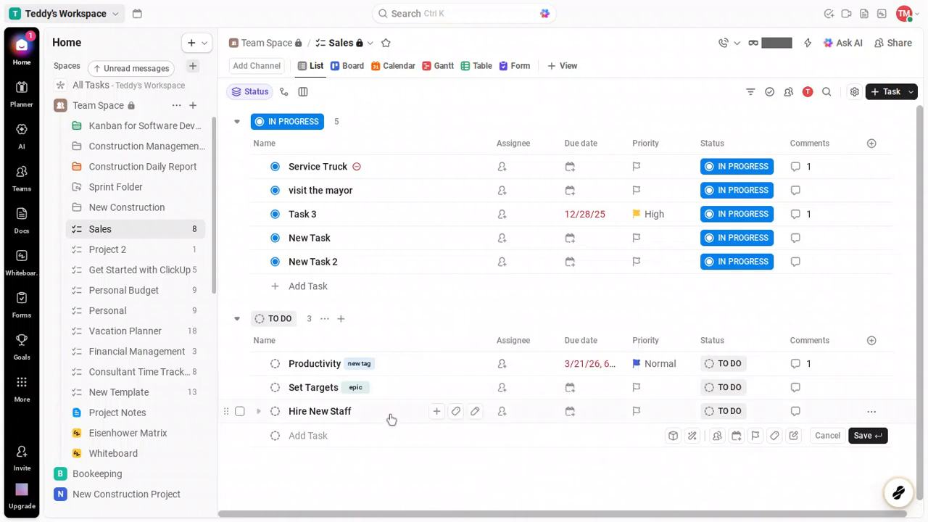
- Apply the existing "epic" tag to the Hire New Staff task
{"action": "left_click", "coordinate": [454, 412]}
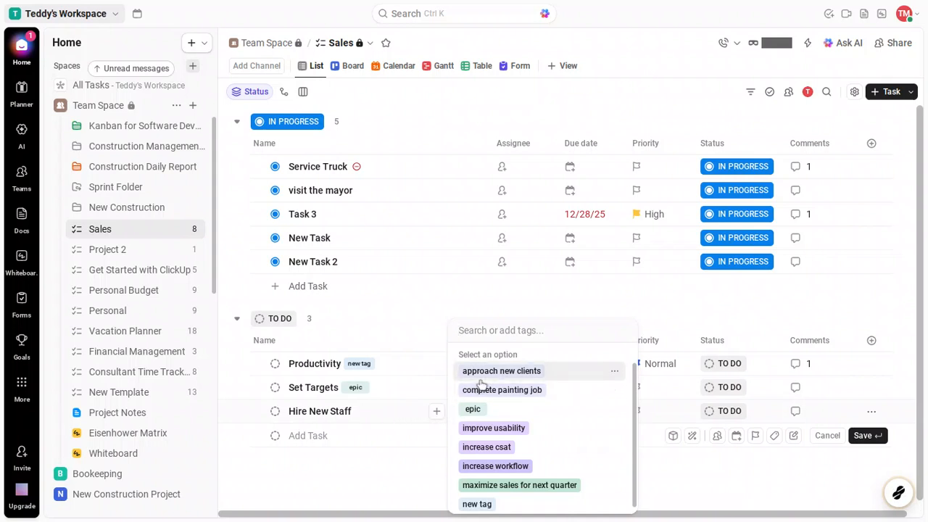
{"action": "type", "text": "epi"}
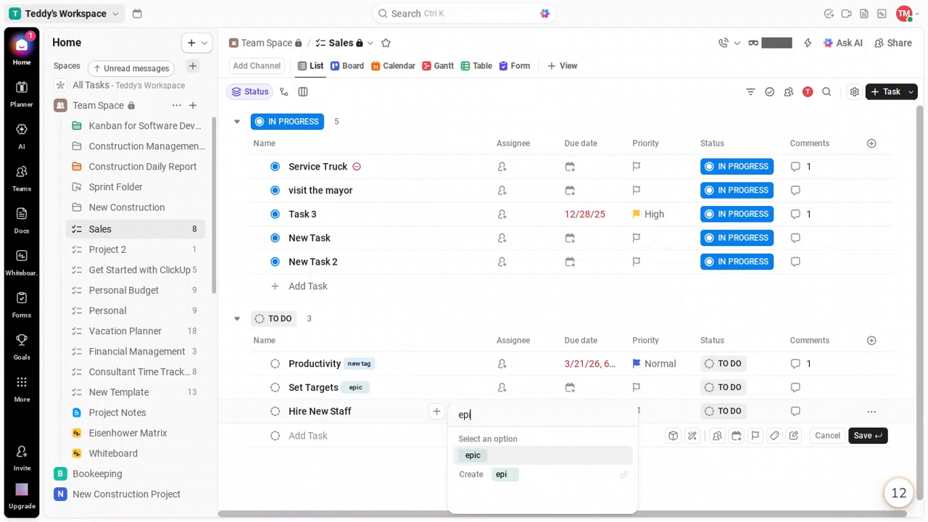
{"action": "type", "text": "c"}
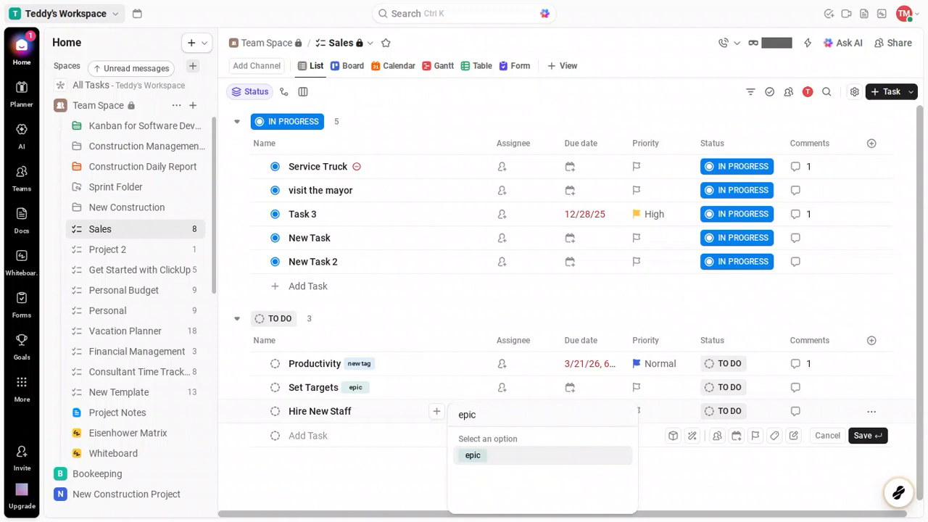
{"action": "left_click", "coordinate": [488, 464]}
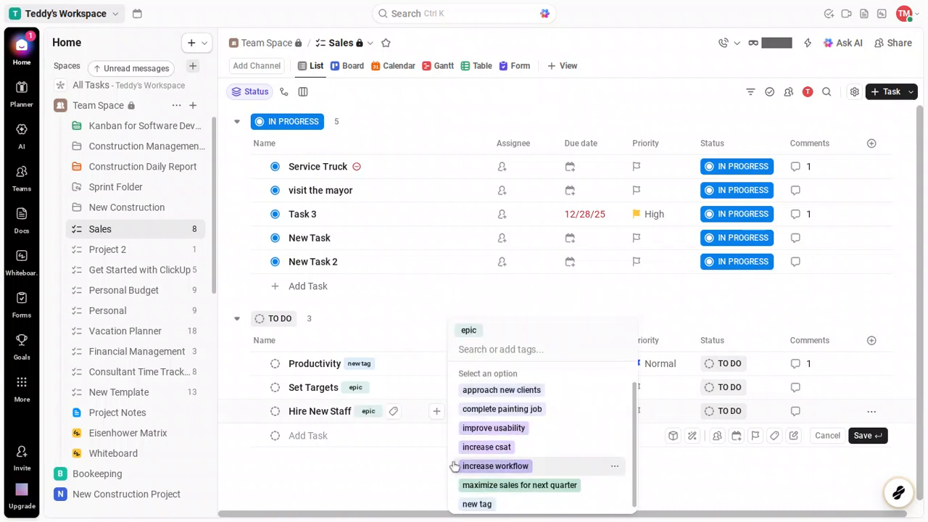
{"action": "left_click", "coordinate": [397, 472]}
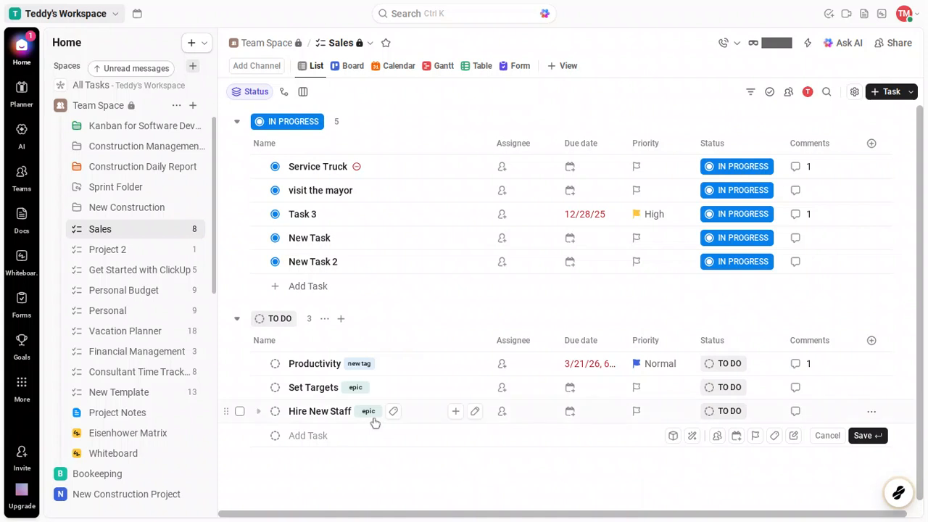
- Change the color of the "epic" tag to Red through the tag's settings on Hire New Staff
{"action": "mouse_move", "coordinate": [371, 419]}
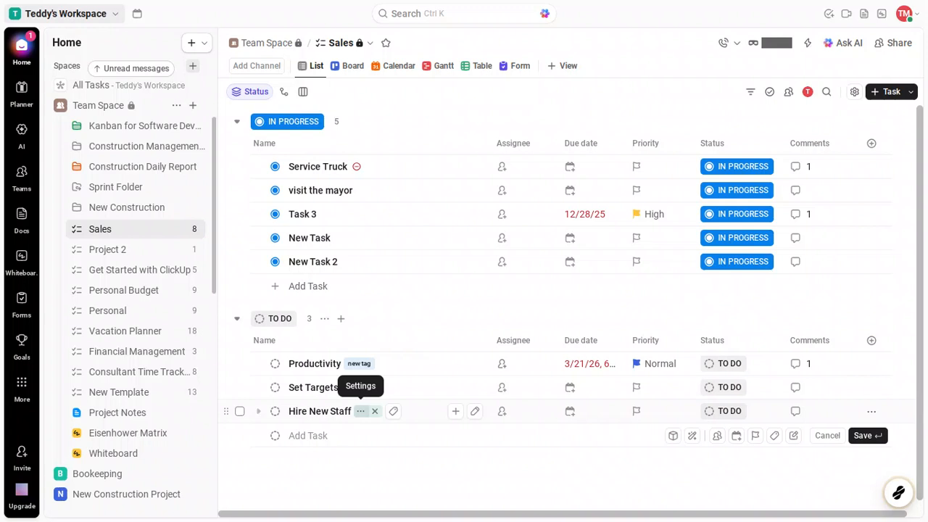
{"action": "left_click", "coordinate": [360, 411]}
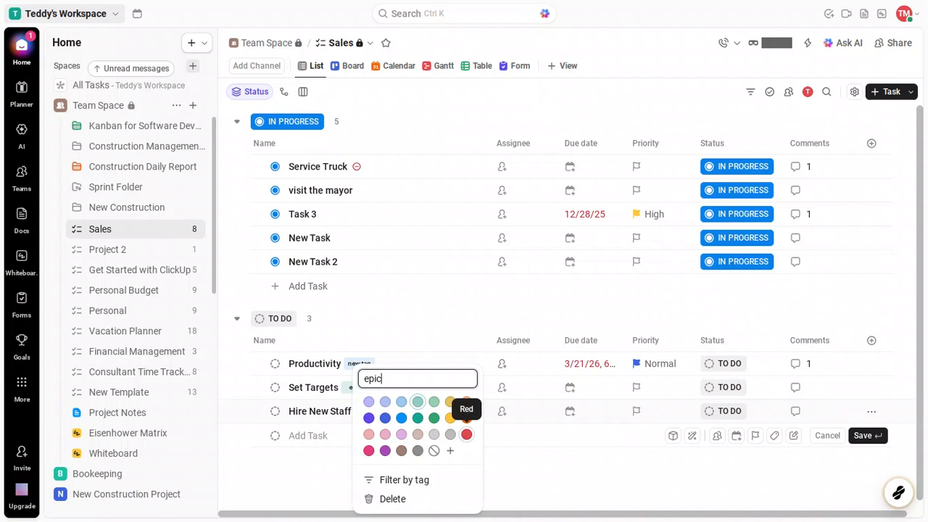
{"action": "left_click", "coordinate": [463, 435]}
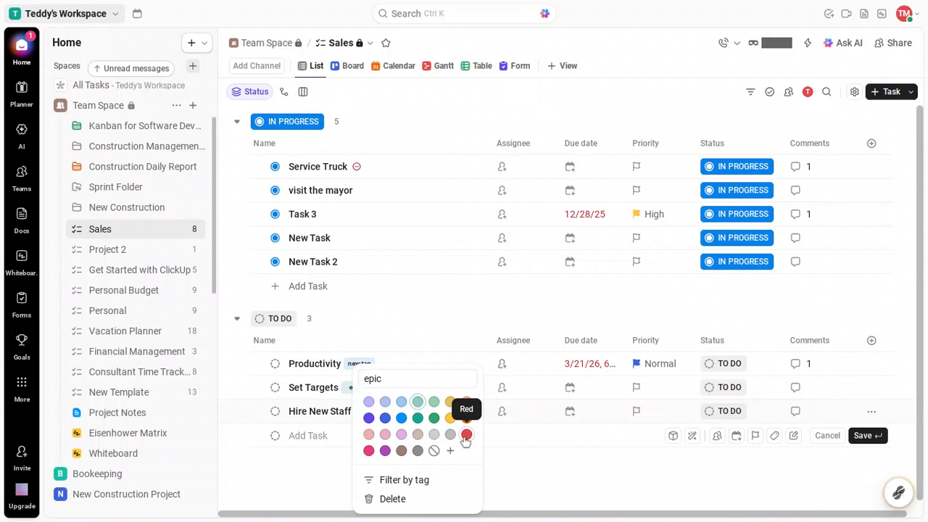
{"action": "left_click", "coordinate": [466, 435]}
{"action": "key", "text": "Escape"}
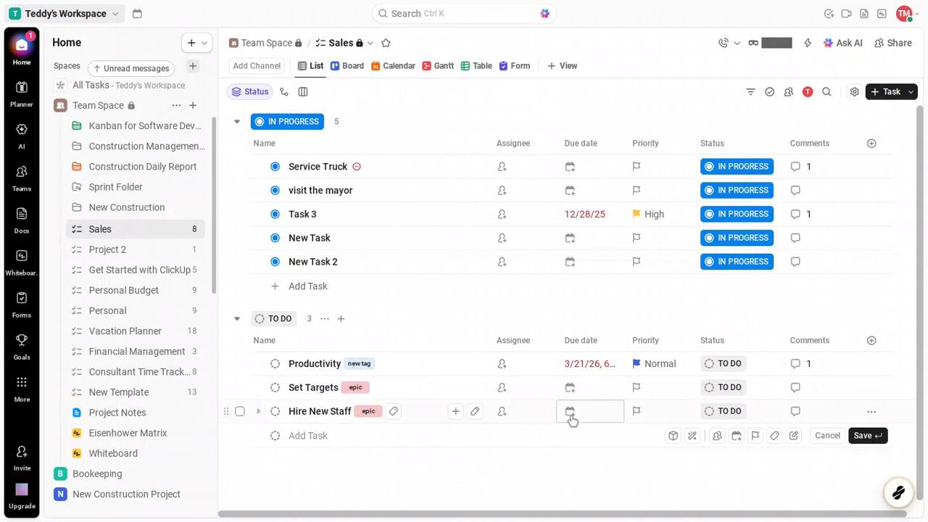
{"action": "key", "text": "Escape"}
- Set the priority of both the Set Targets and Hire New Staff tasks to Urgent
{"action": "left_click", "coordinate": [635, 392]}
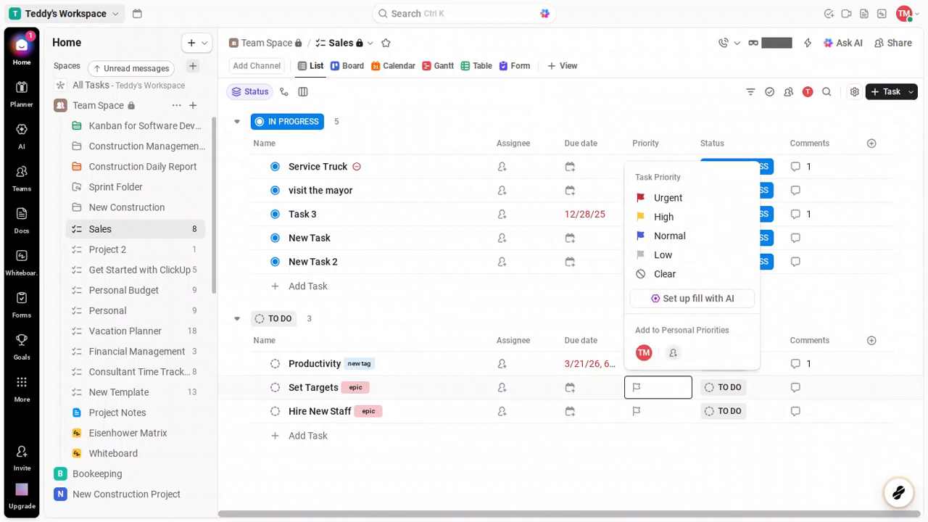
{"action": "left_click", "coordinate": [680, 198]}
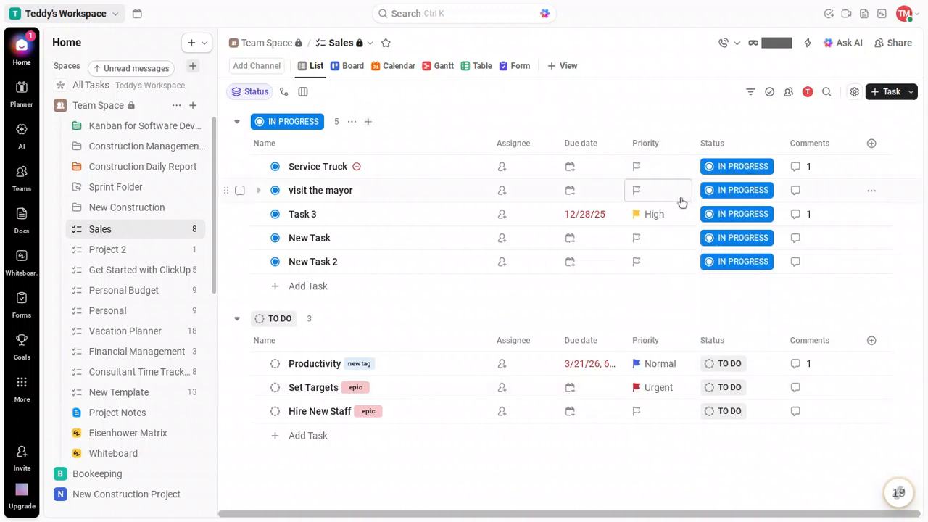
{"action": "left_click", "coordinate": [664, 414]}
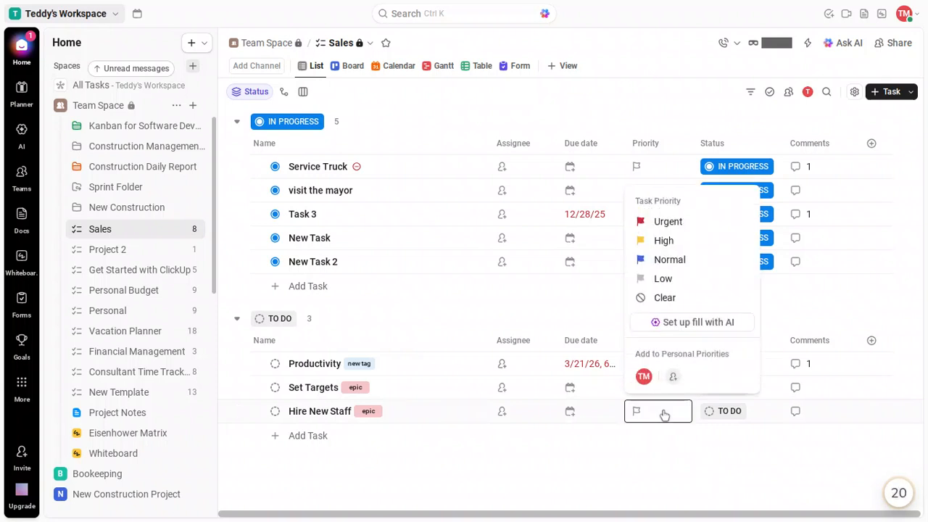
{"action": "left_click", "coordinate": [687, 226]}
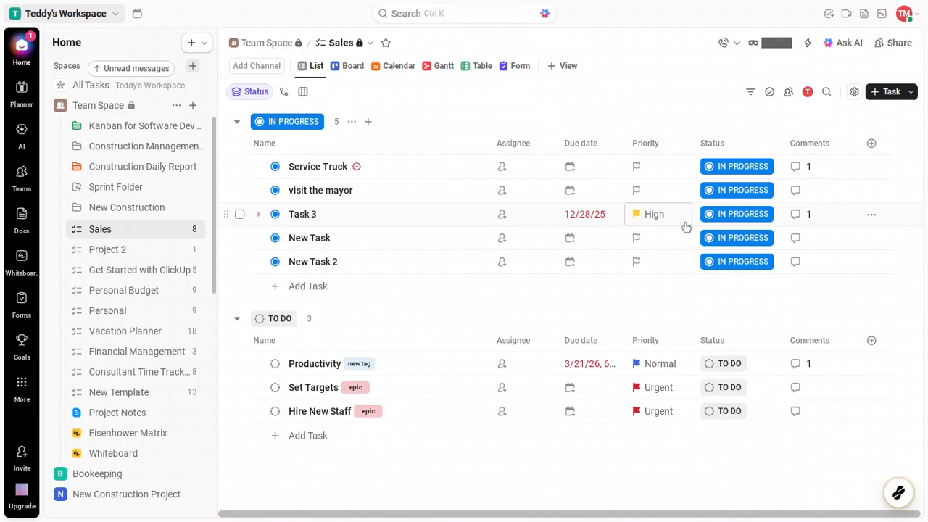
{"action": "left_click", "coordinate": [684, 223]}
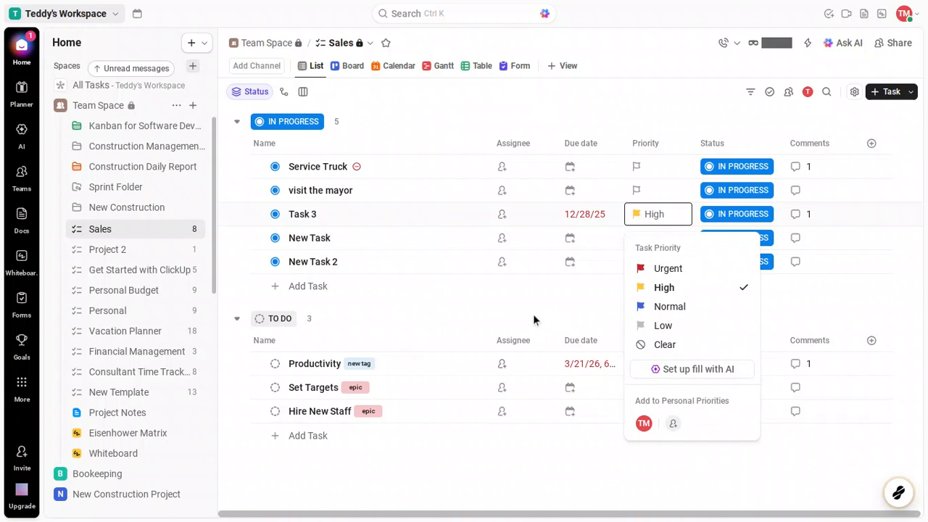
{"action": "left_click", "coordinate": [528, 135]}
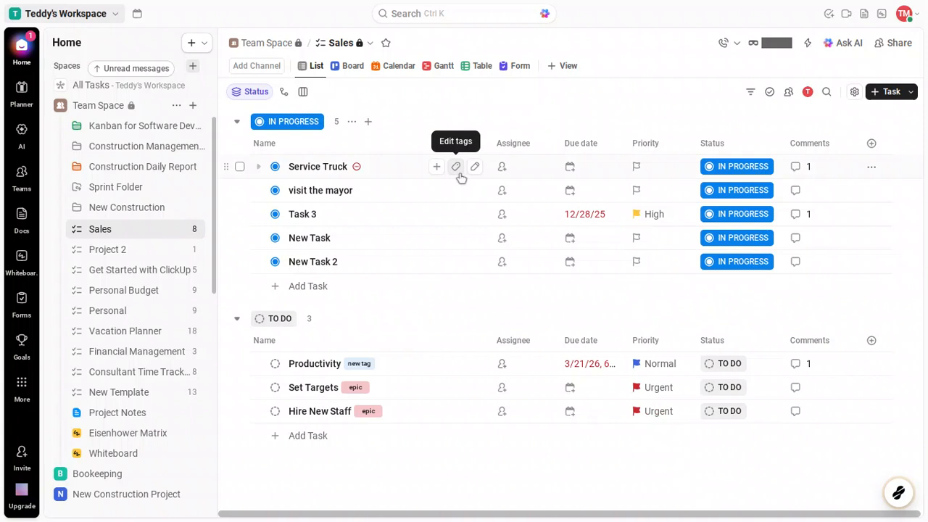
- Apply the "epic" tag to the Service Truck task in the IN PROGRESS group
{"action": "left_click", "coordinate": [456, 167]}
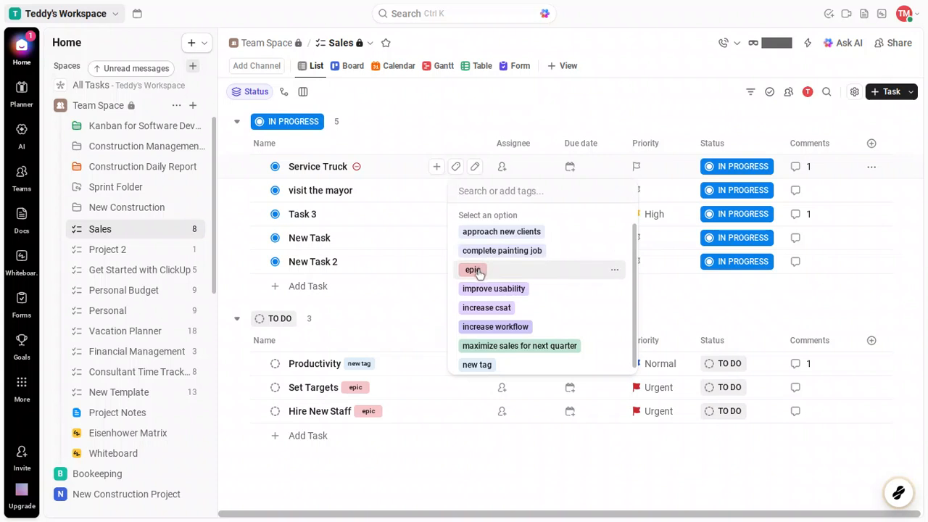
{"action": "left_click", "coordinate": [509, 105]}
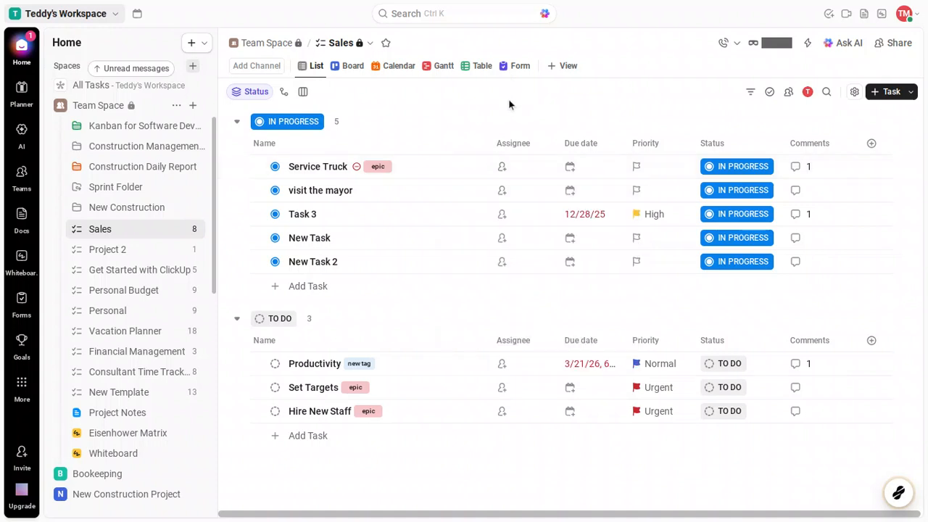